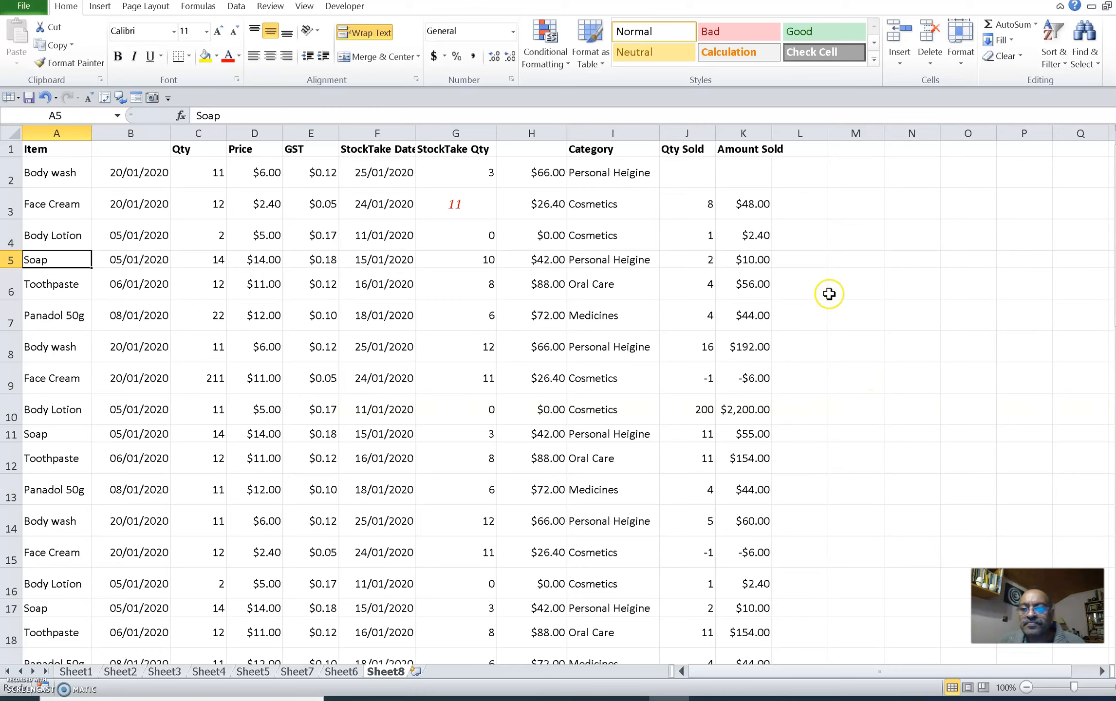
Start a VLOOKUP formula in cell M6 with A5 as the lookup value and columns A:K as the table array
{"action": "left_click", "coordinate": [851, 295]}
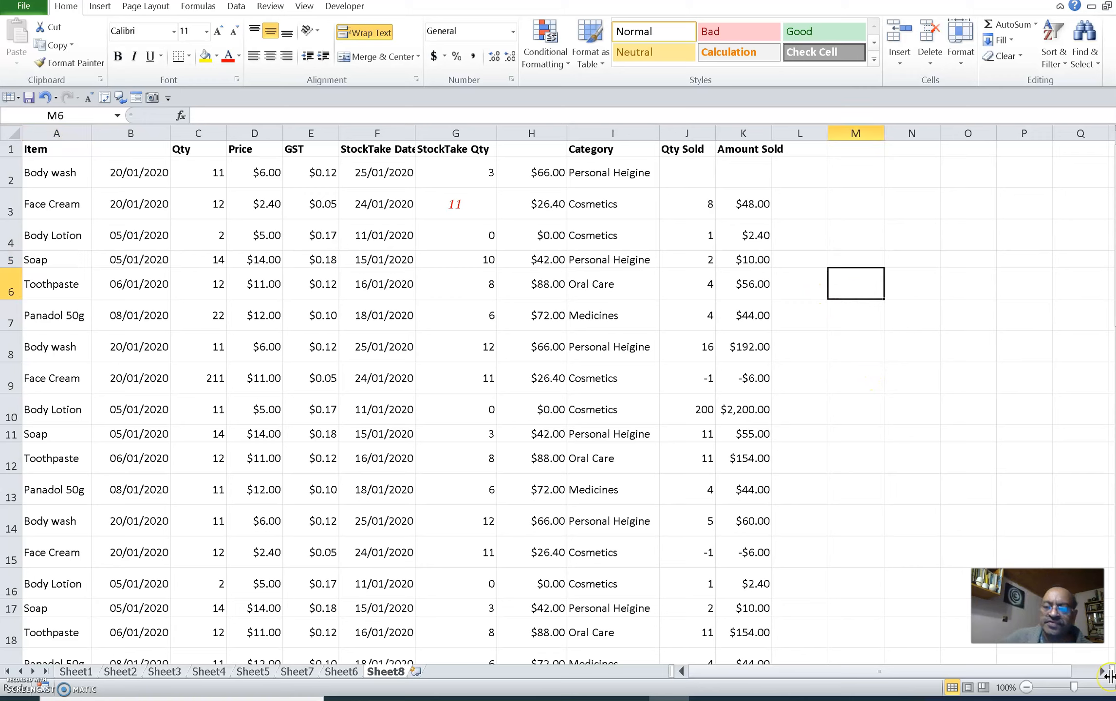
{"action": "type", "text": "="}
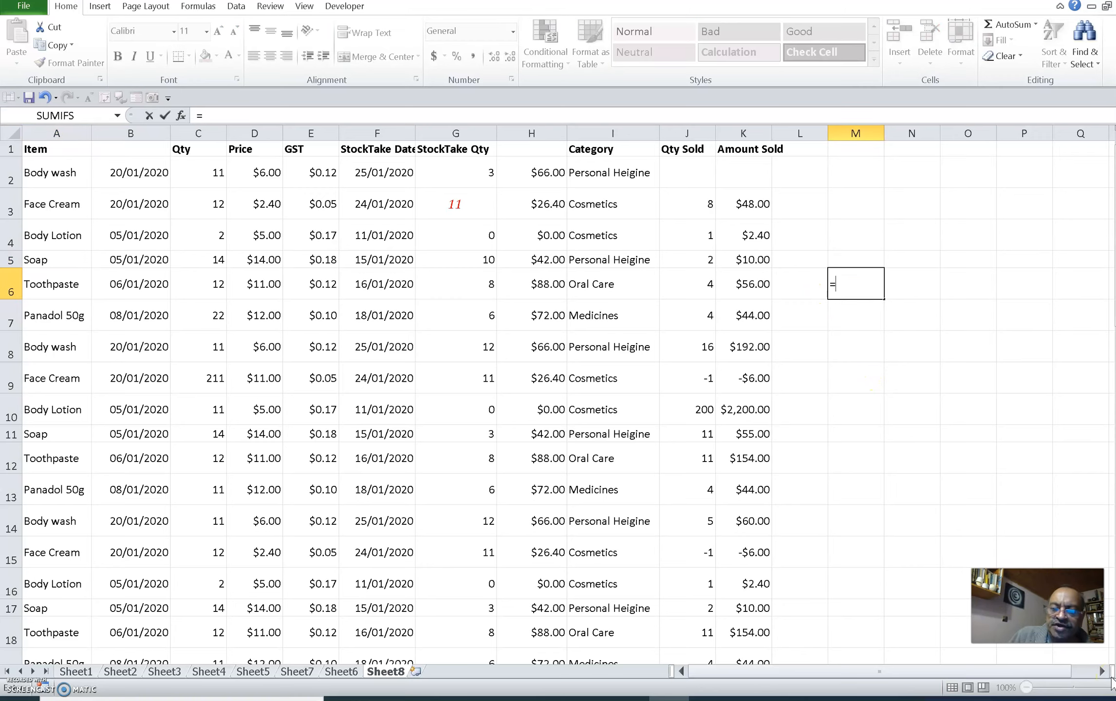
{"action": "type", "text": "vloo"}
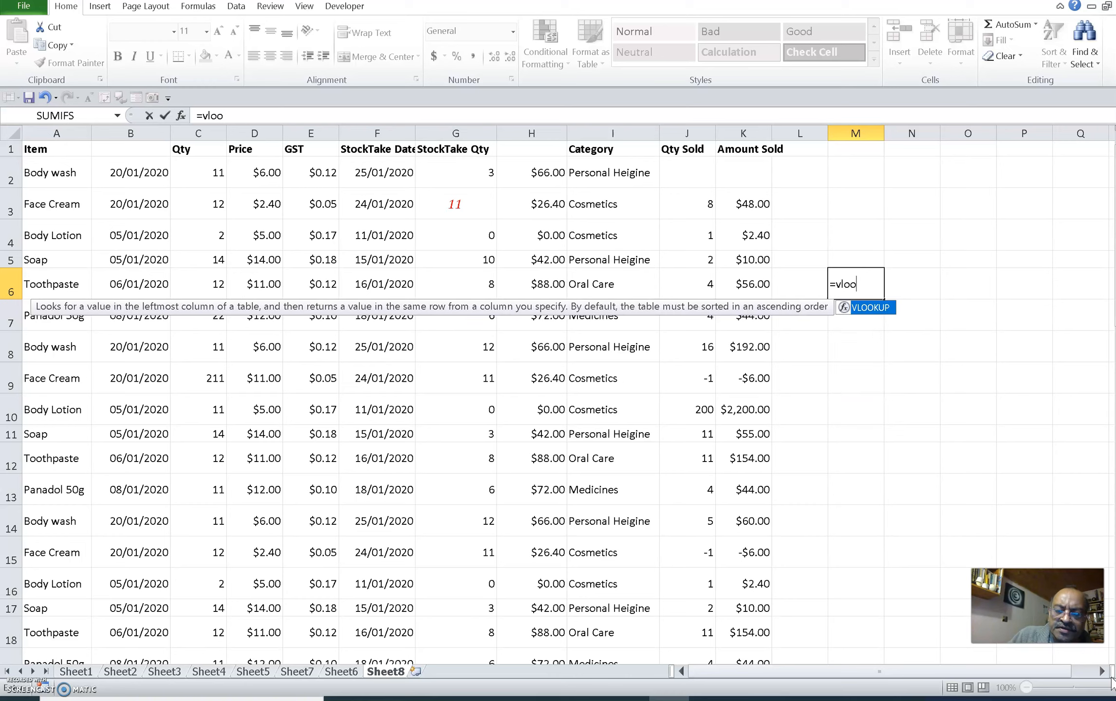
{"action": "double_click", "coordinate": [870, 309]}
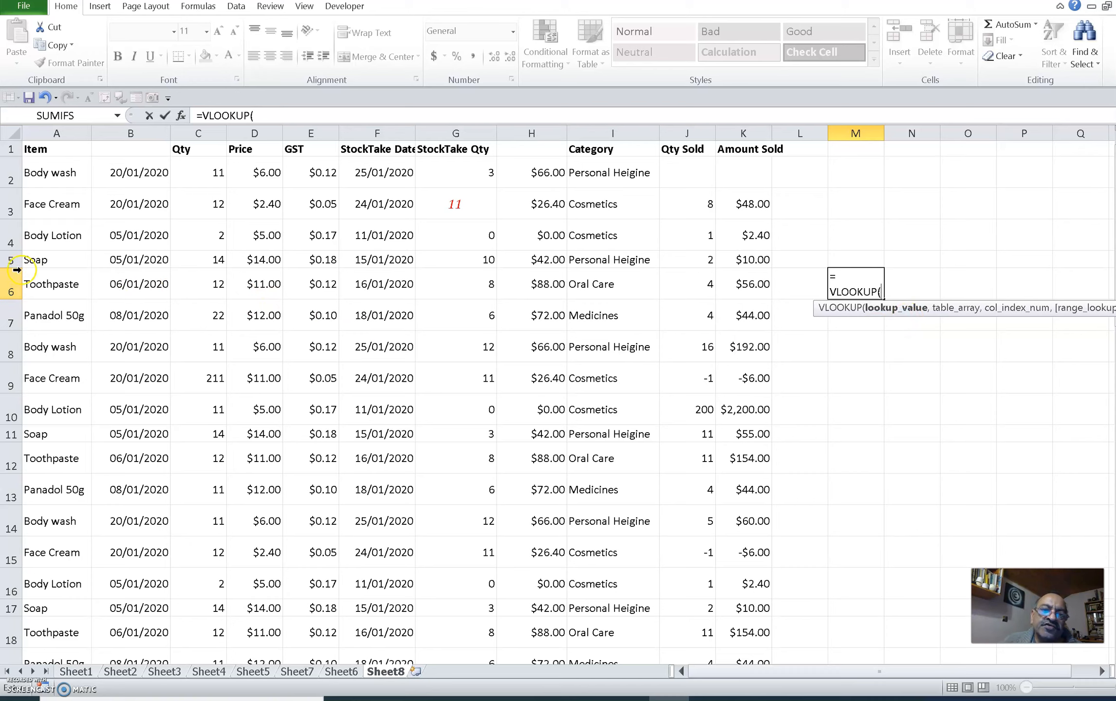
{"action": "left_click", "coordinate": [44, 262]}
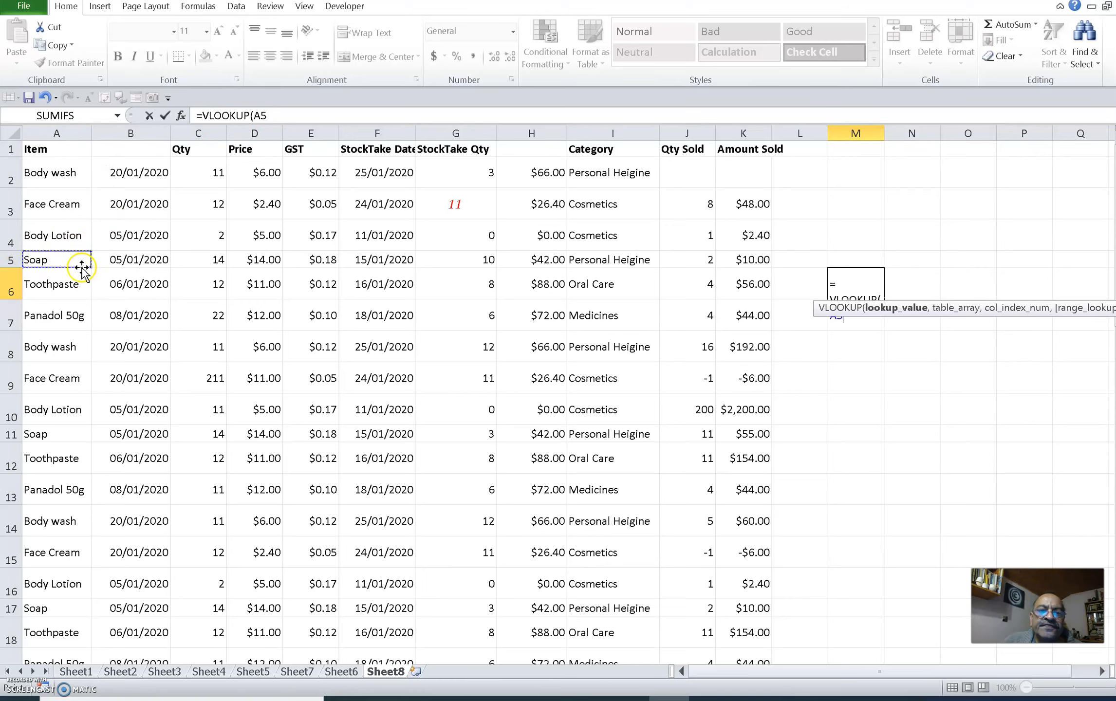
{"action": "left_click", "coordinate": [300, 117]}
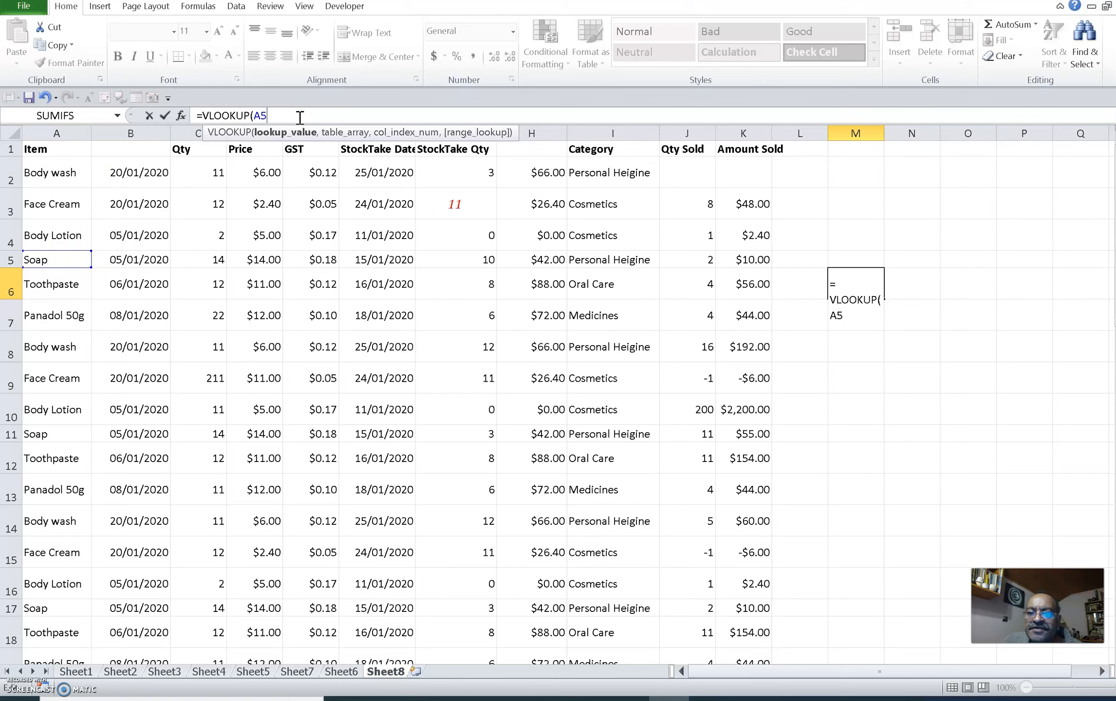
{"action": "type", "text": ","}
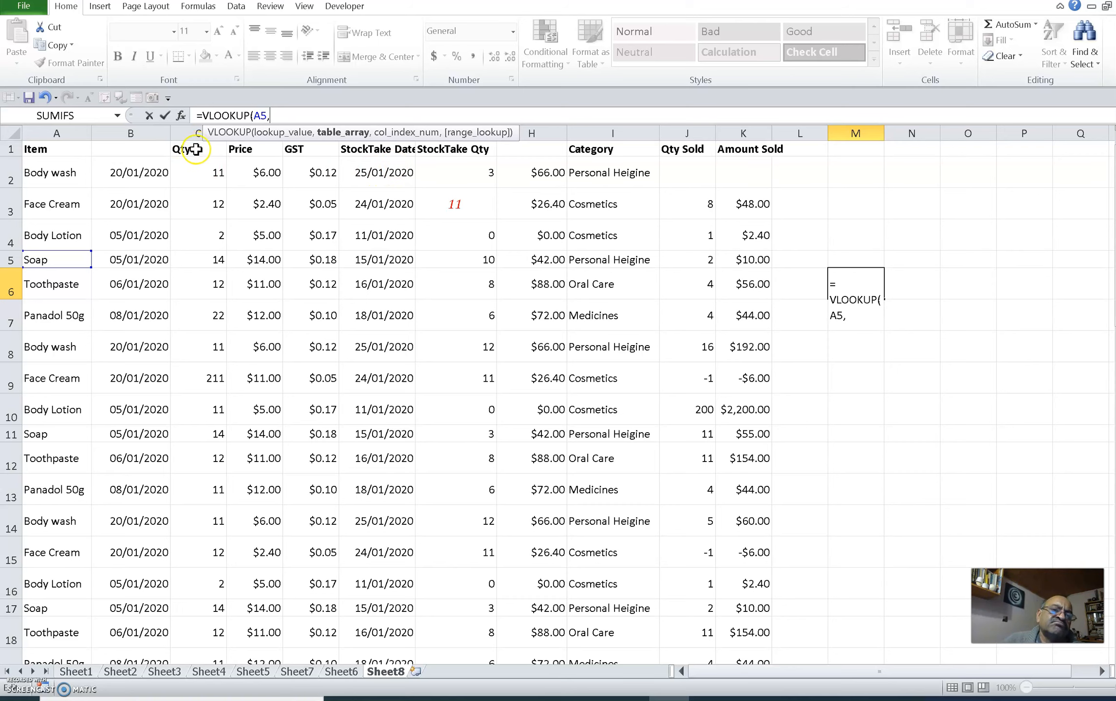
{"action": "left_click_drag", "start_coordinate": [65, 132], "coordinate": [732, 142]}
{"action": "type", "text": ","}
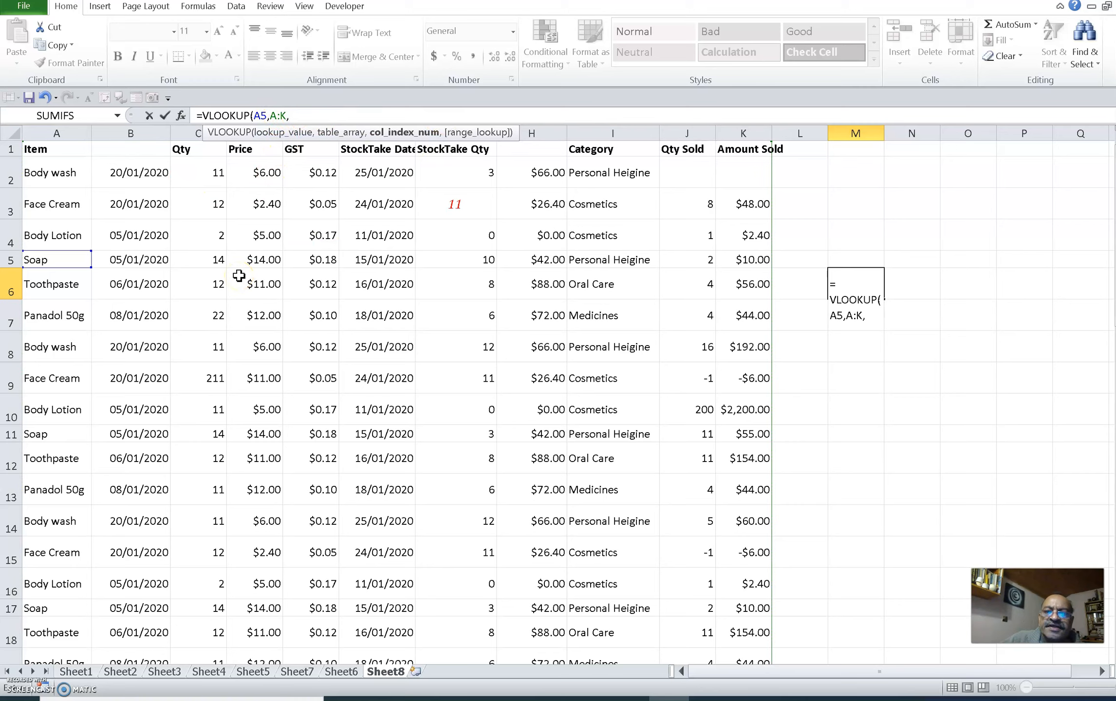
Complete the VLOOKUP formula in M6 with column index 10 and False for an exact match
{"action": "left_click", "coordinate": [854, 299]}
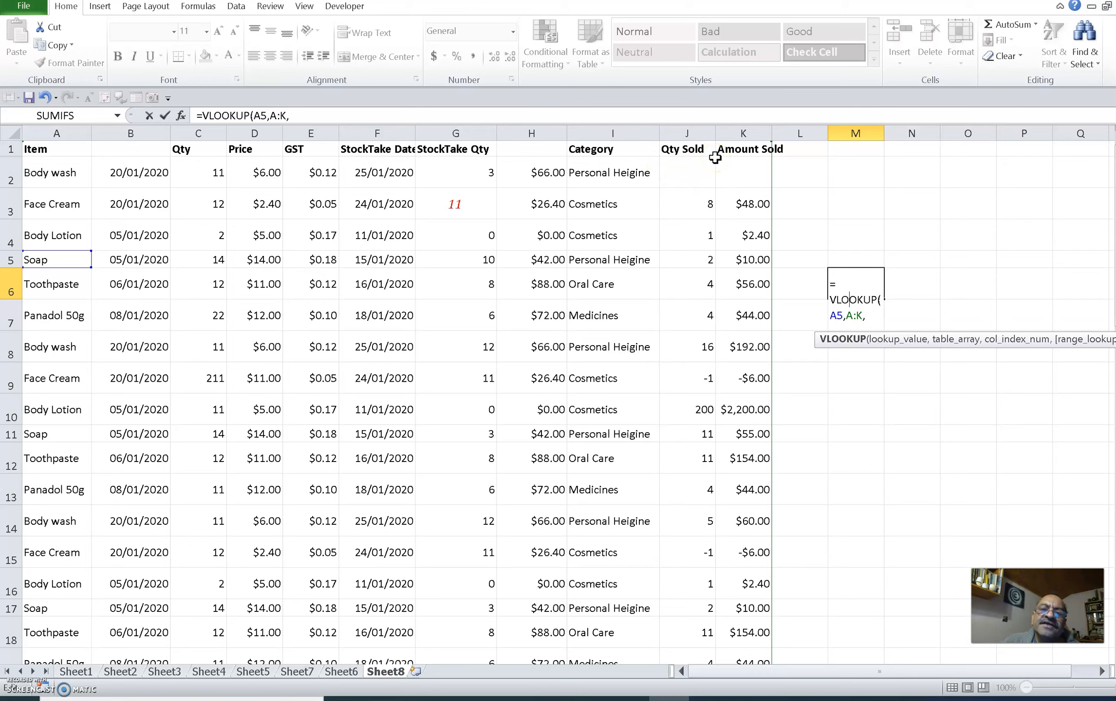
{"action": "left_click", "coordinate": [693, 132]}
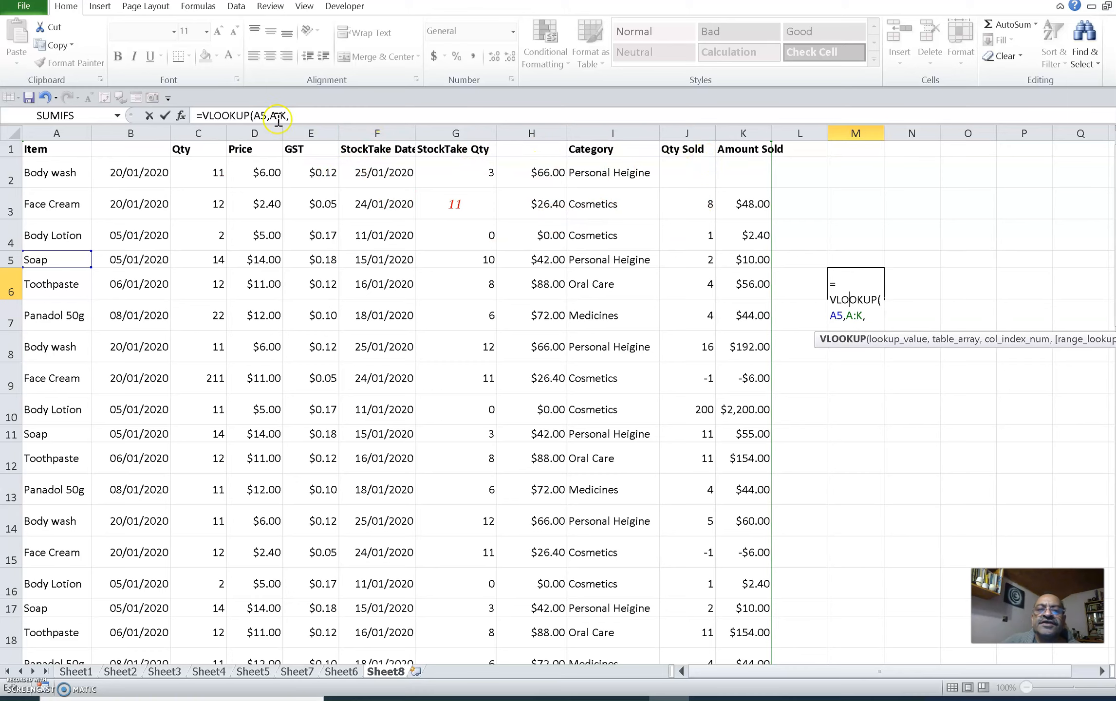
{"action": "left_click", "coordinate": [298, 117]}
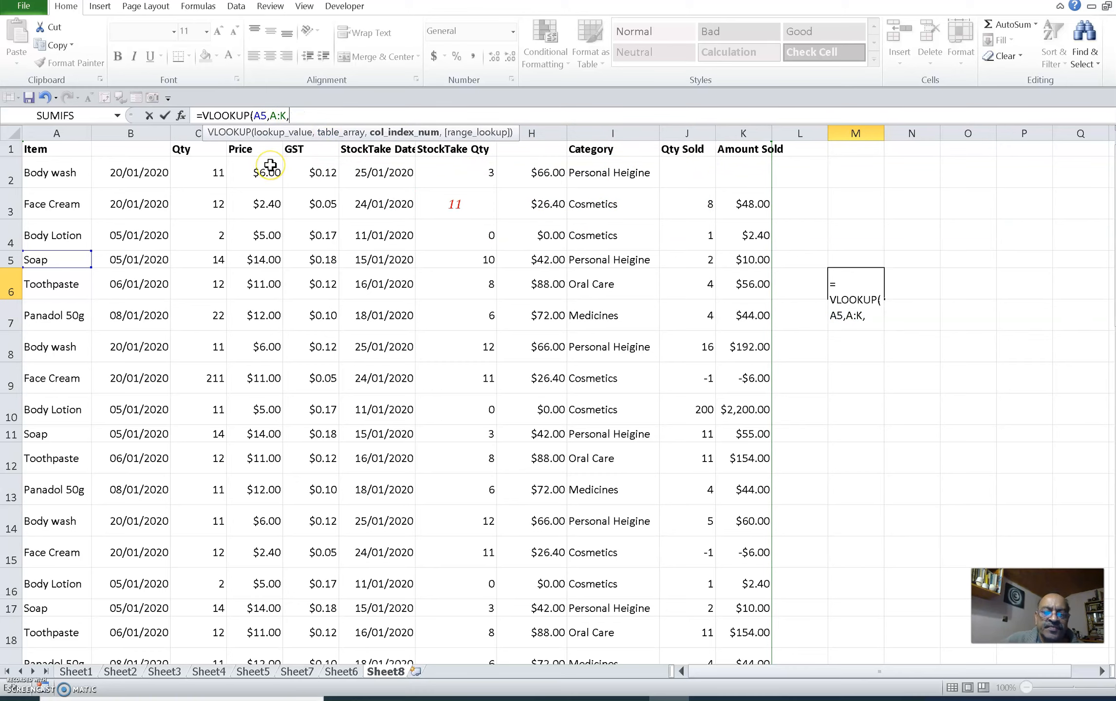
{"action": "type", "text": "10"}
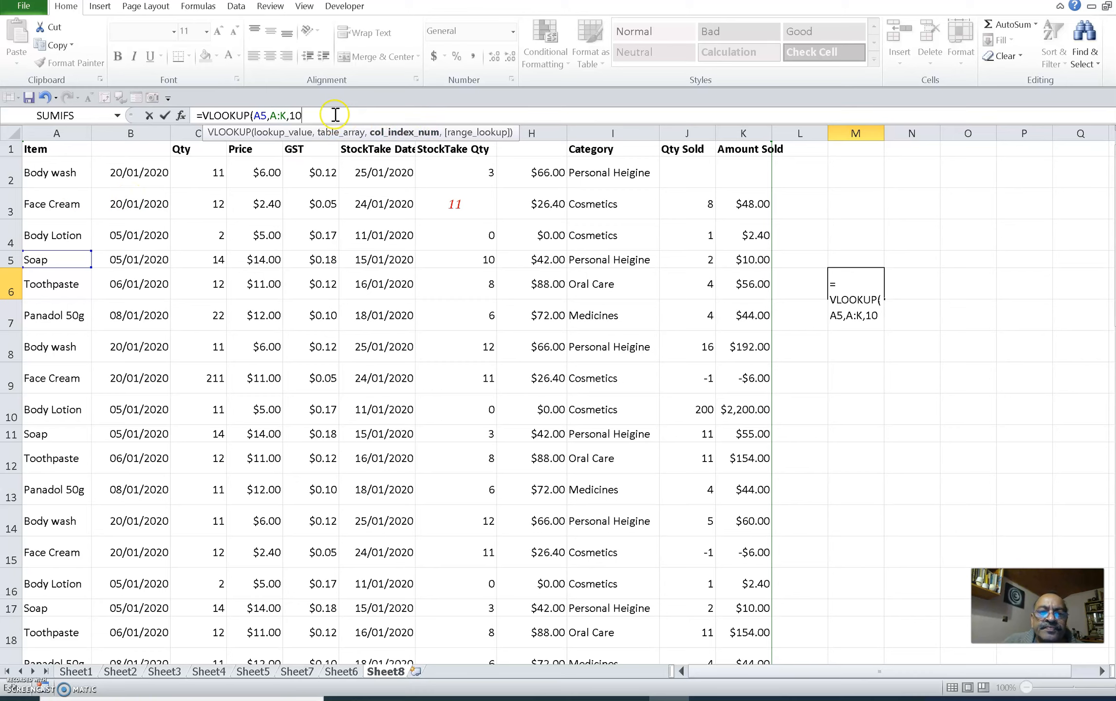
{"action": "type", "text": ","}
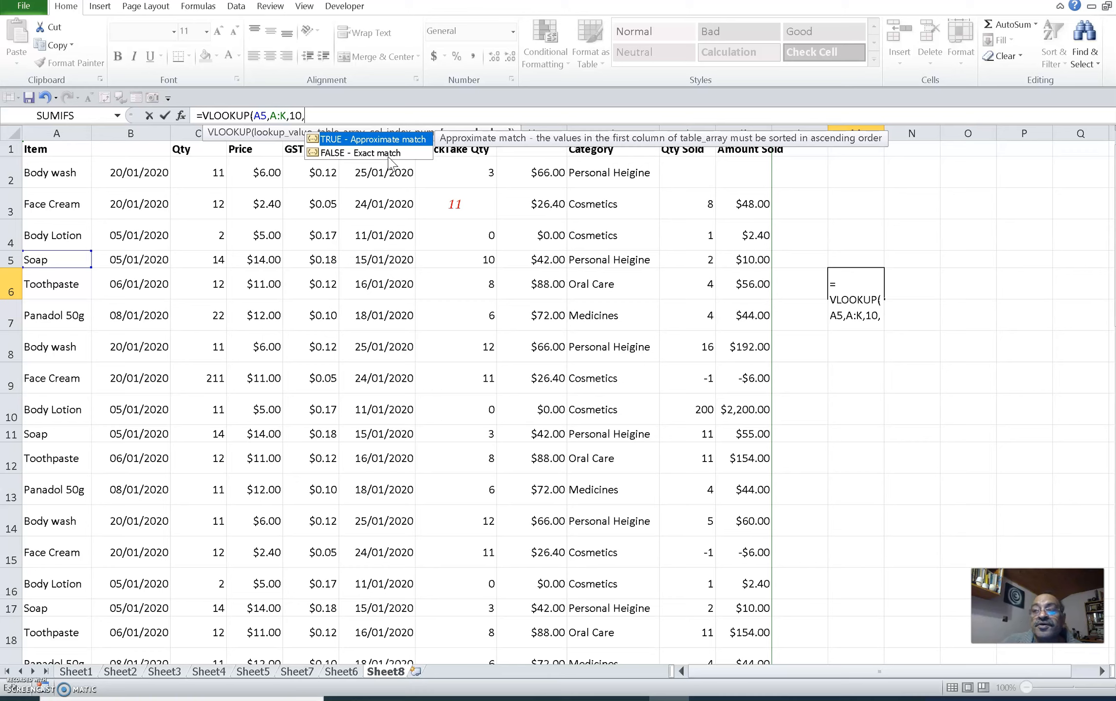
{"action": "left_click", "coordinate": [354, 117]}
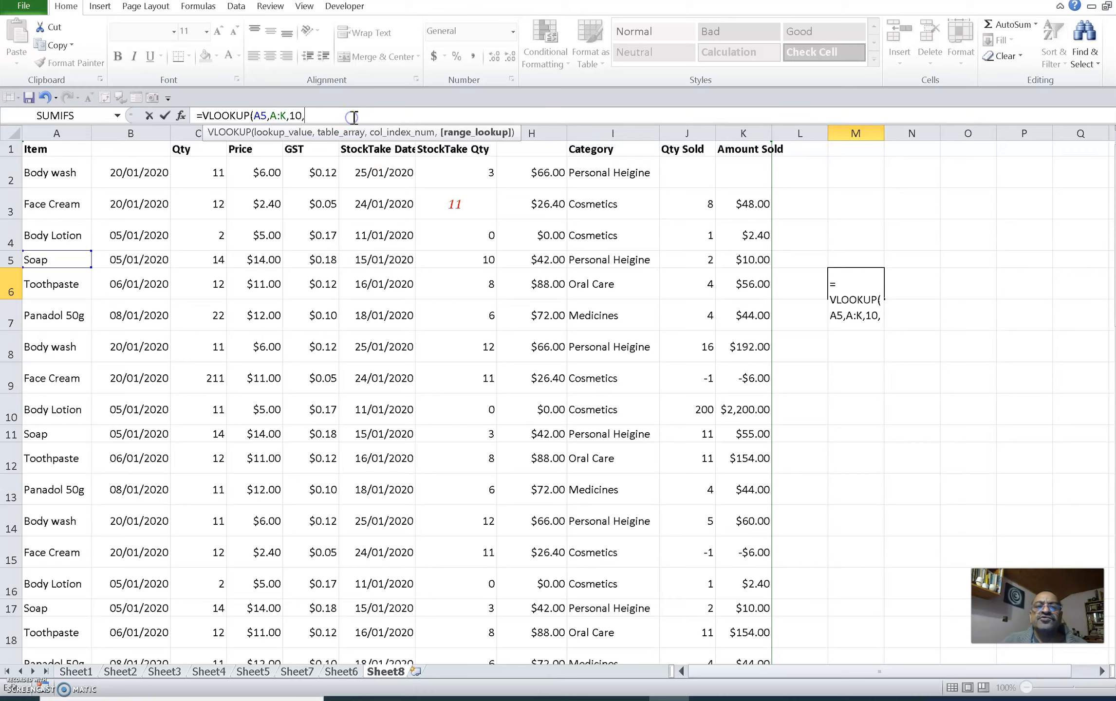
{"action": "type", "text": "Fa"}
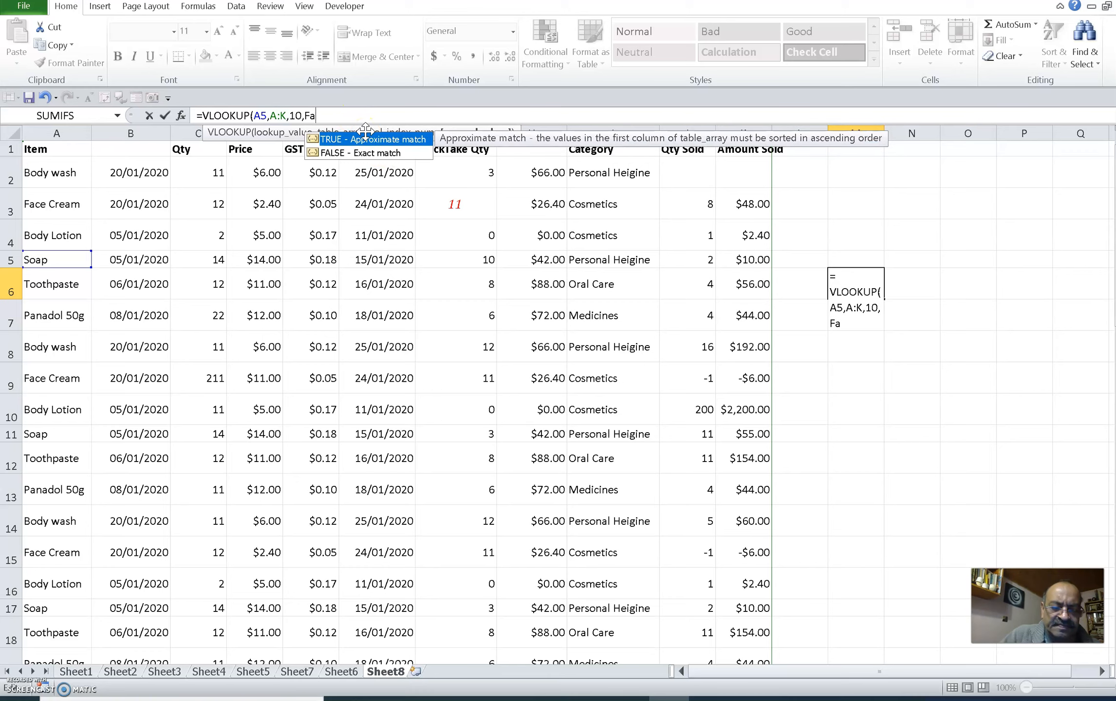
{"action": "type", "text": "lse"}
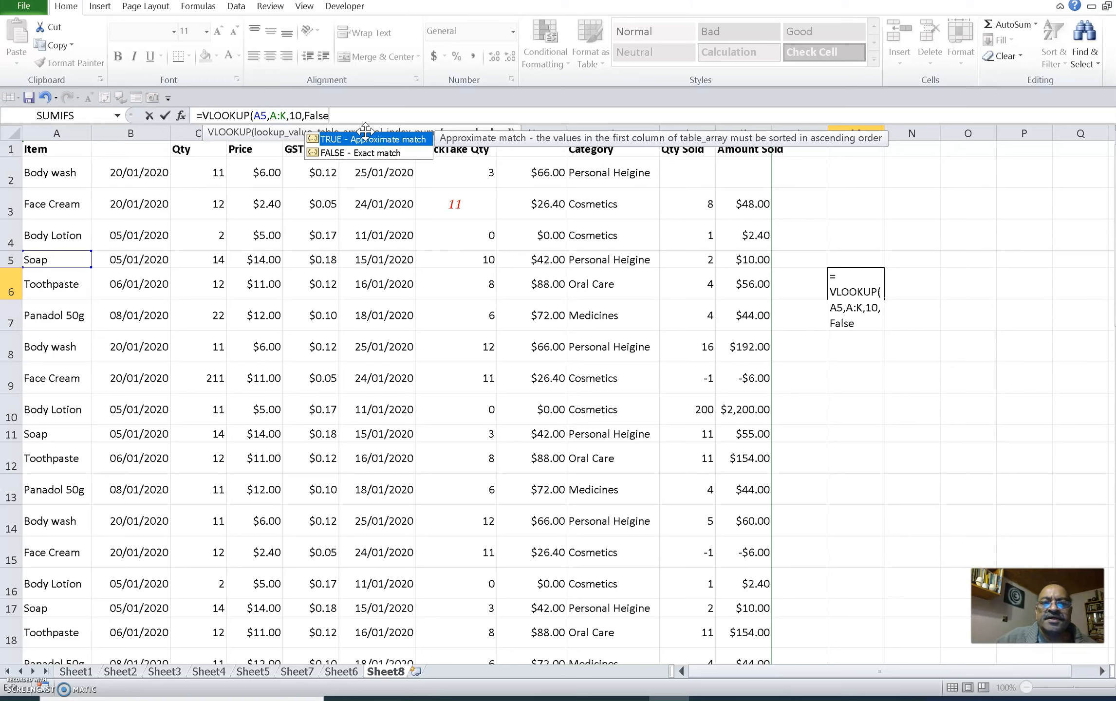
{"action": "type", "text": ")"}
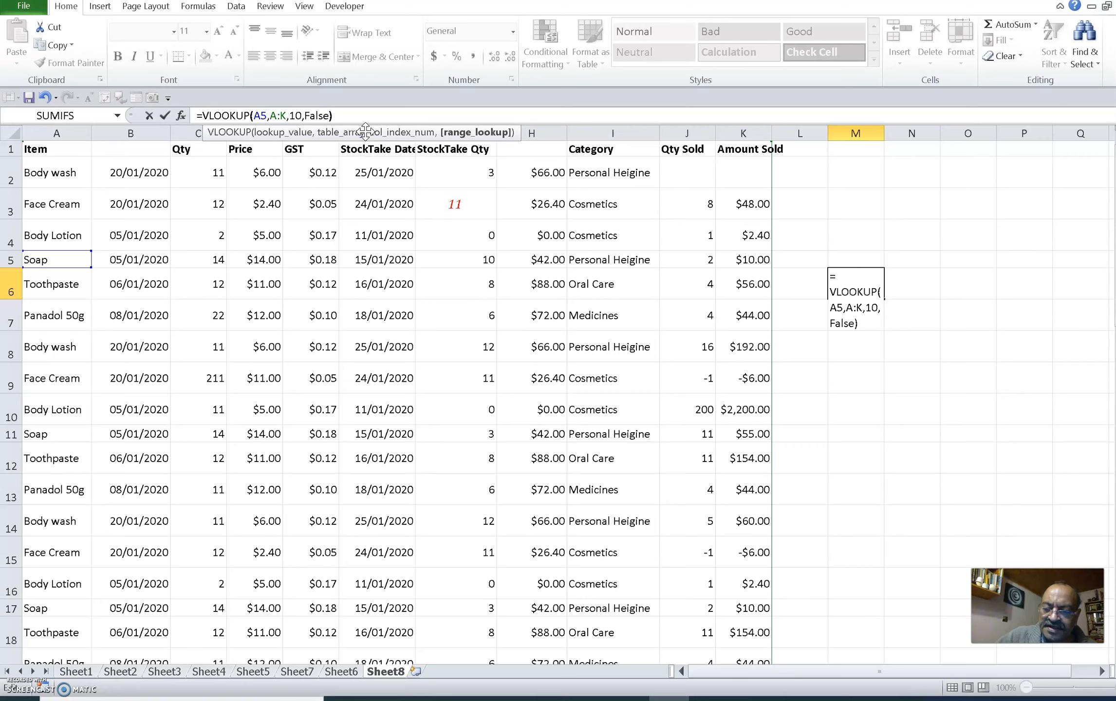
{"action": "key", "text": "Return"}
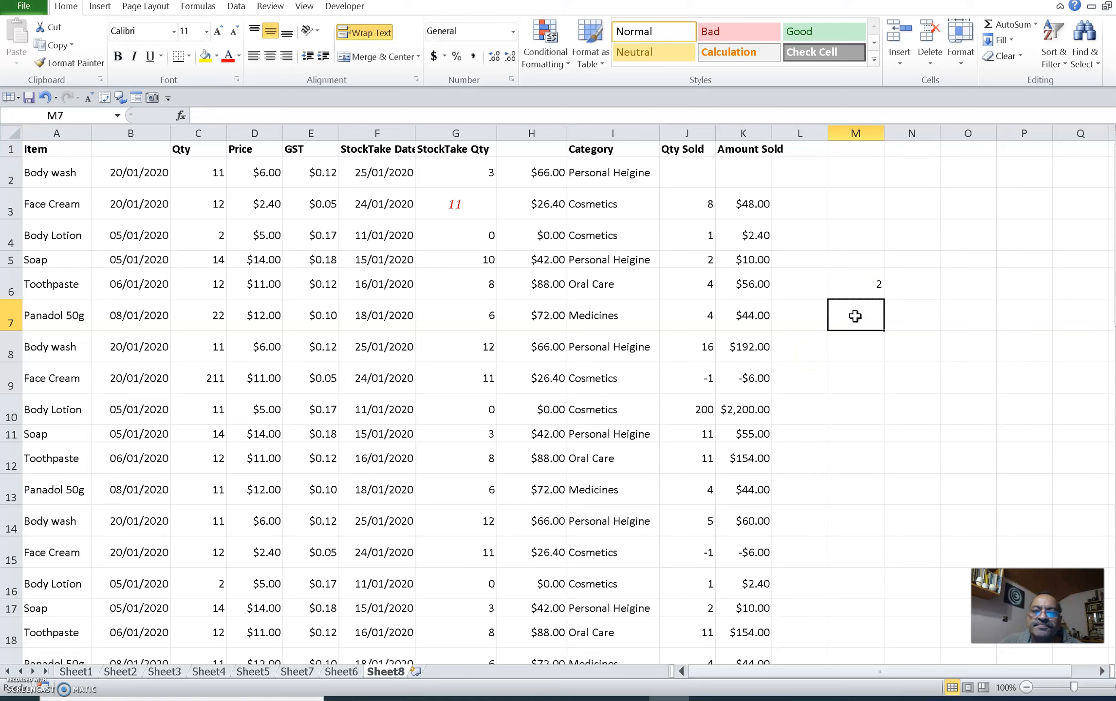
Change the lookup value of the VLOOKUP formula in M6 to cell M5
{"action": "left_click", "coordinate": [870, 280]}
{"action": "double_click", "coordinate": [870, 277]}
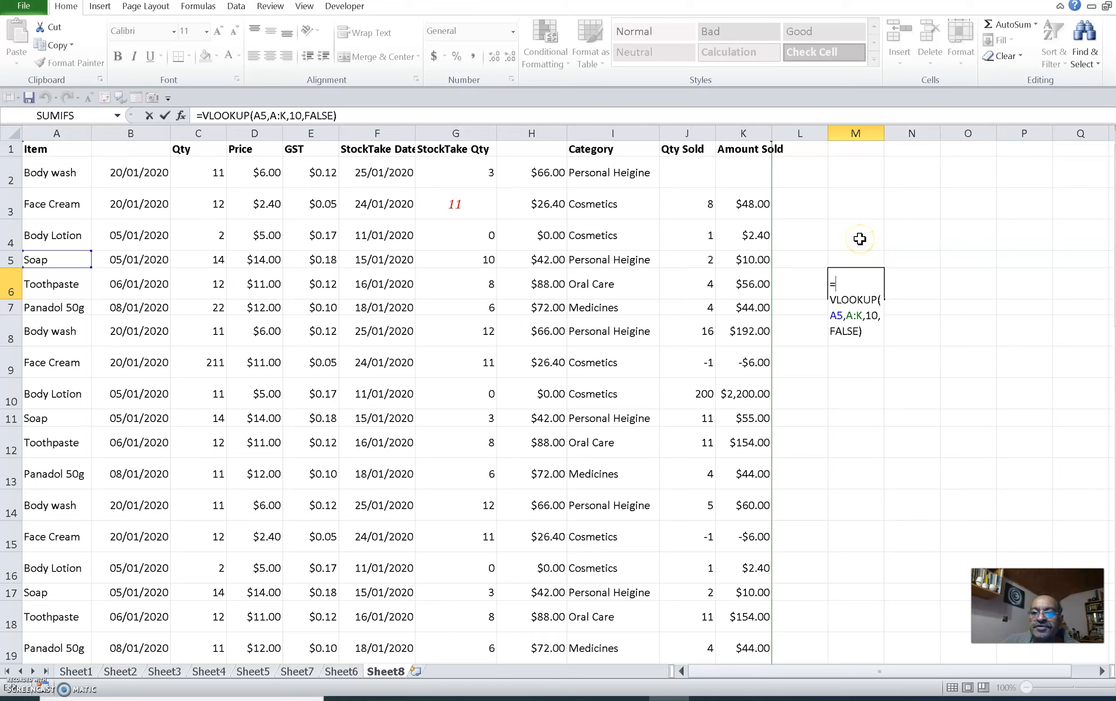
{"action": "left_click", "coordinate": [863, 306]}
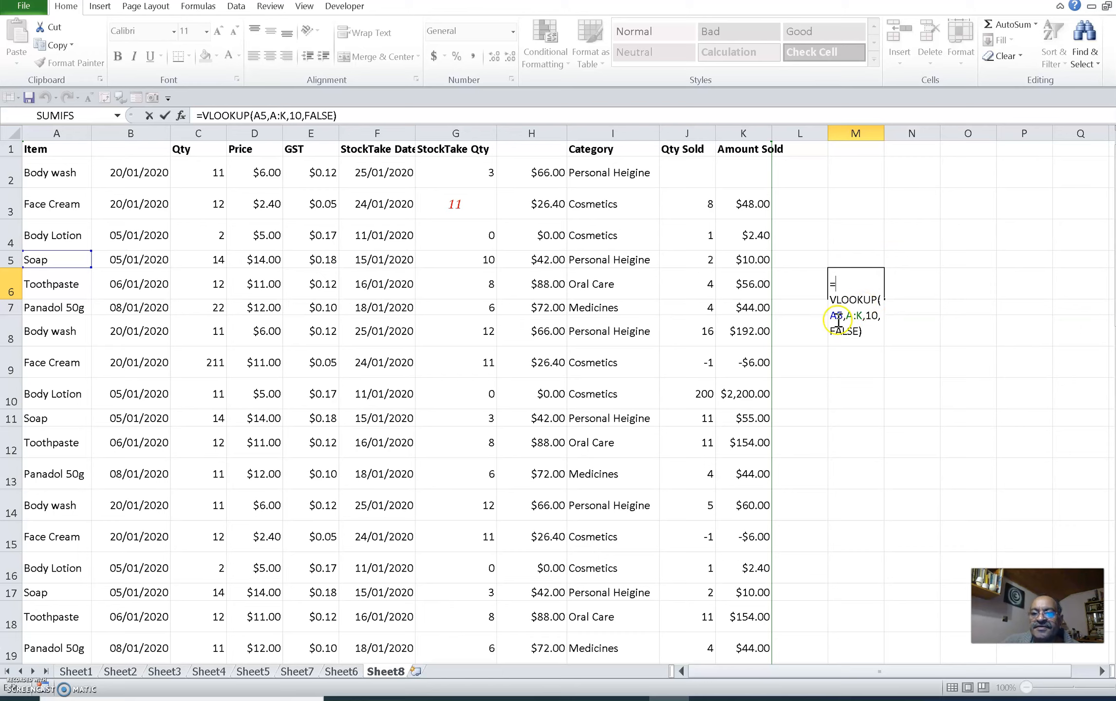
{"action": "left_click", "coordinate": [856, 243]}
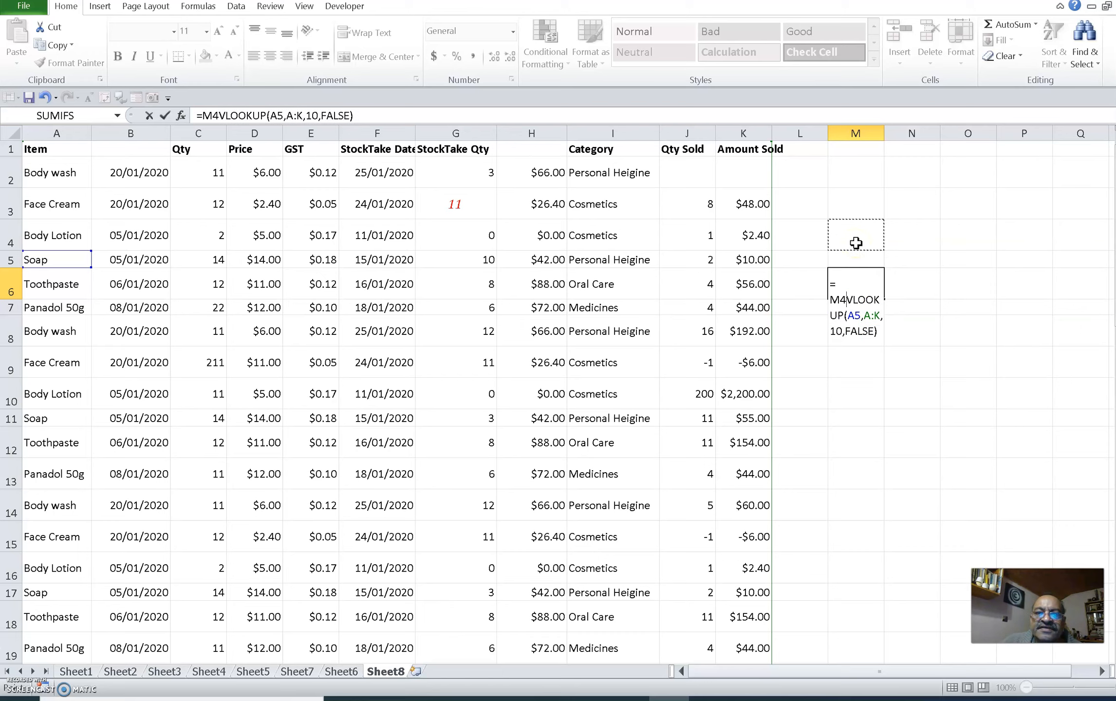
{"action": "left_click", "coordinate": [219, 115]}
{"action": "key", "text": "BackSpace"}
{"action": "key", "text": "BackSpace"}
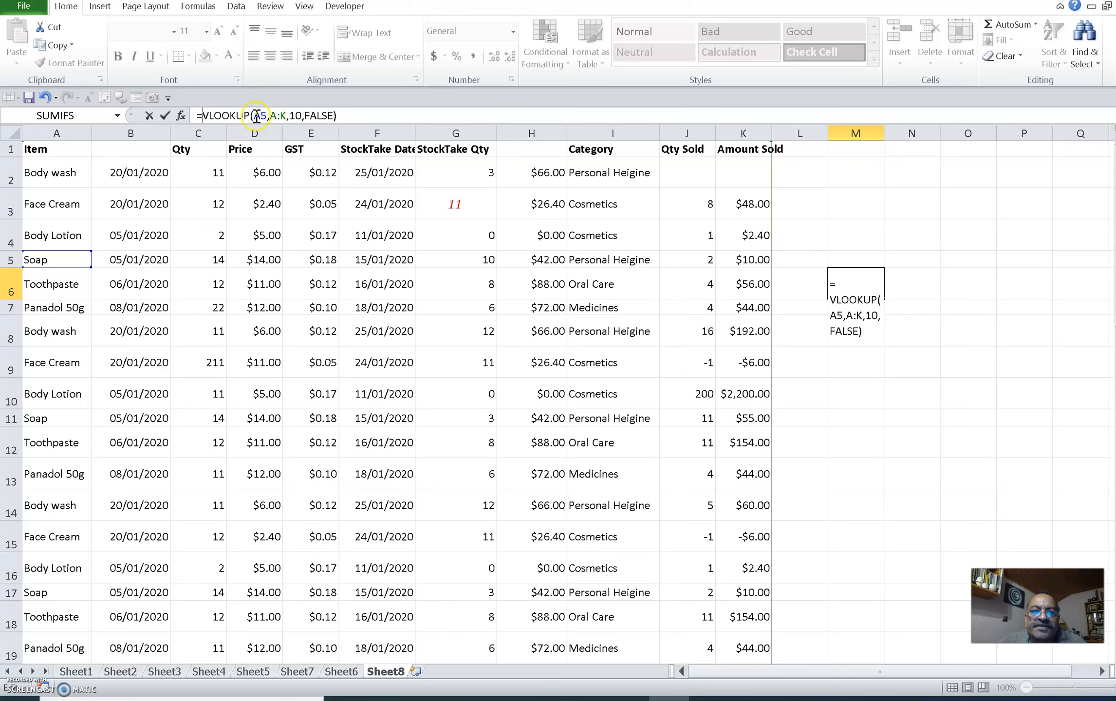
{"action": "left_click_drag", "start_coordinate": [254, 116], "coordinate": [269, 116]}
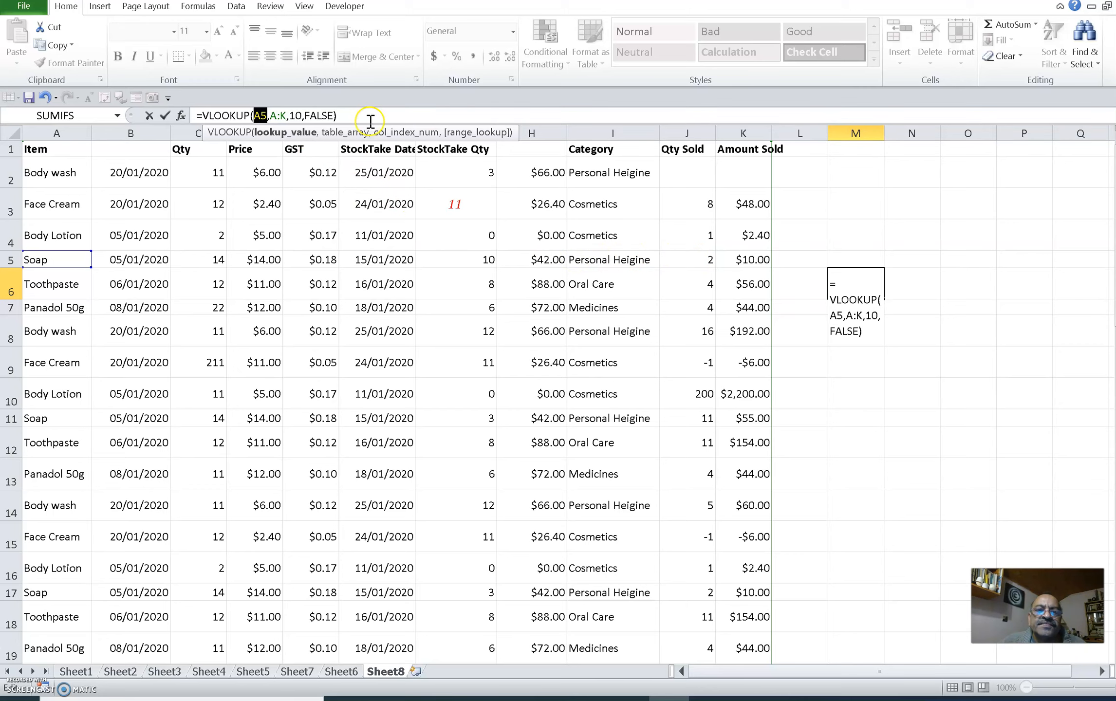
{"action": "type", "text": "M5"}
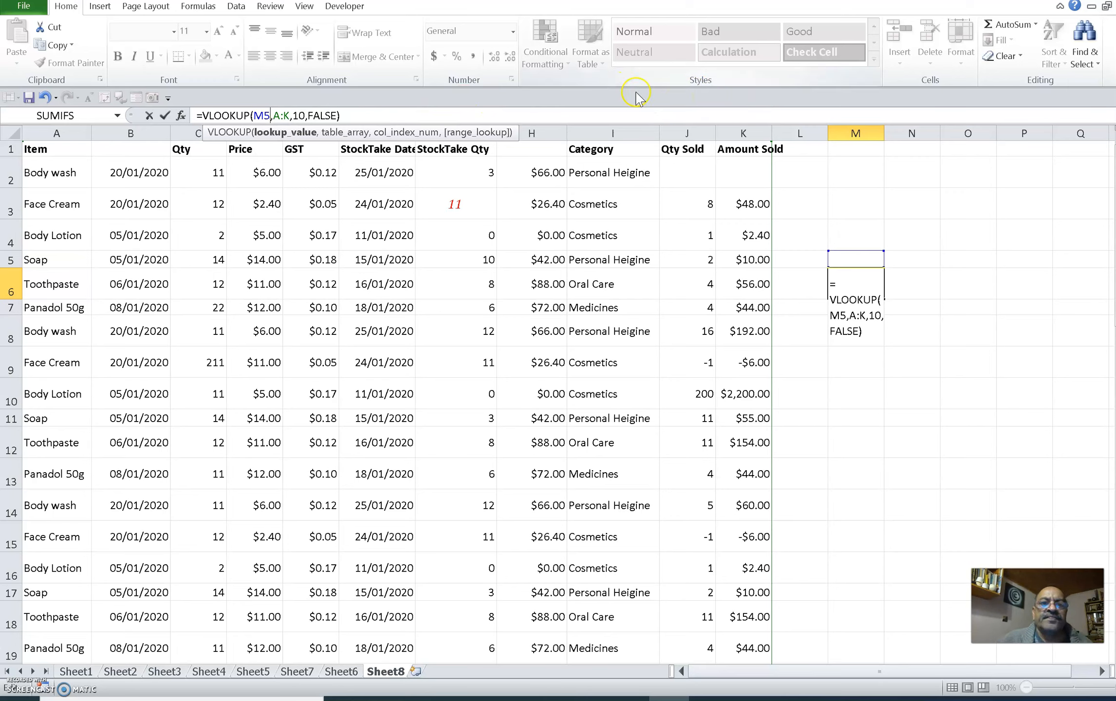
{"action": "left_click", "coordinate": [969, 324]}
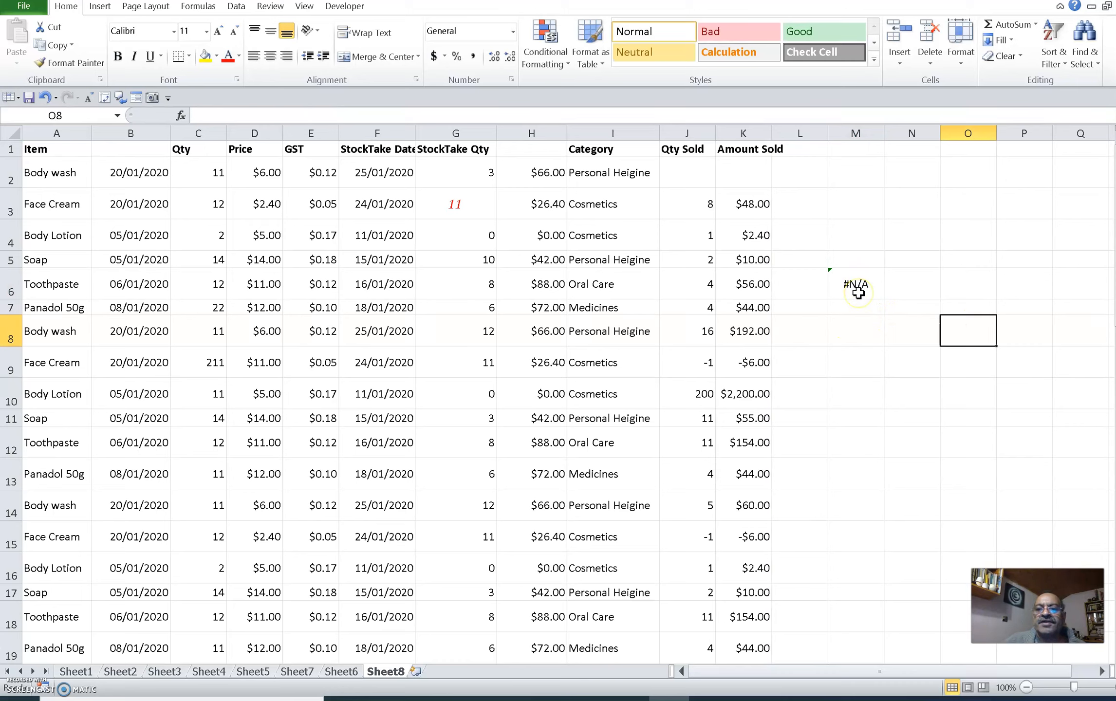
Enter Soap in cell M5 as the item to look up and check the formula cell below it
{"action": "left_click", "coordinate": [853, 256]}
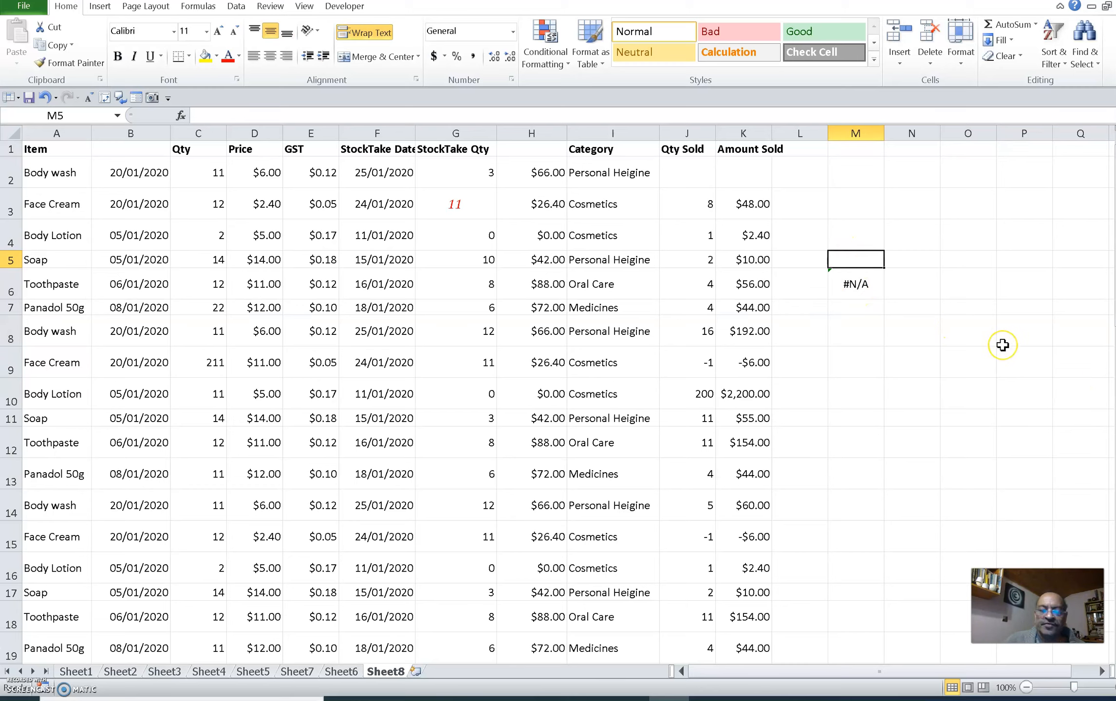
{"action": "type", "text": "Soap"}
{"action": "key", "text": "Return"}
{"action": "left_click", "coordinate": [864, 291]}
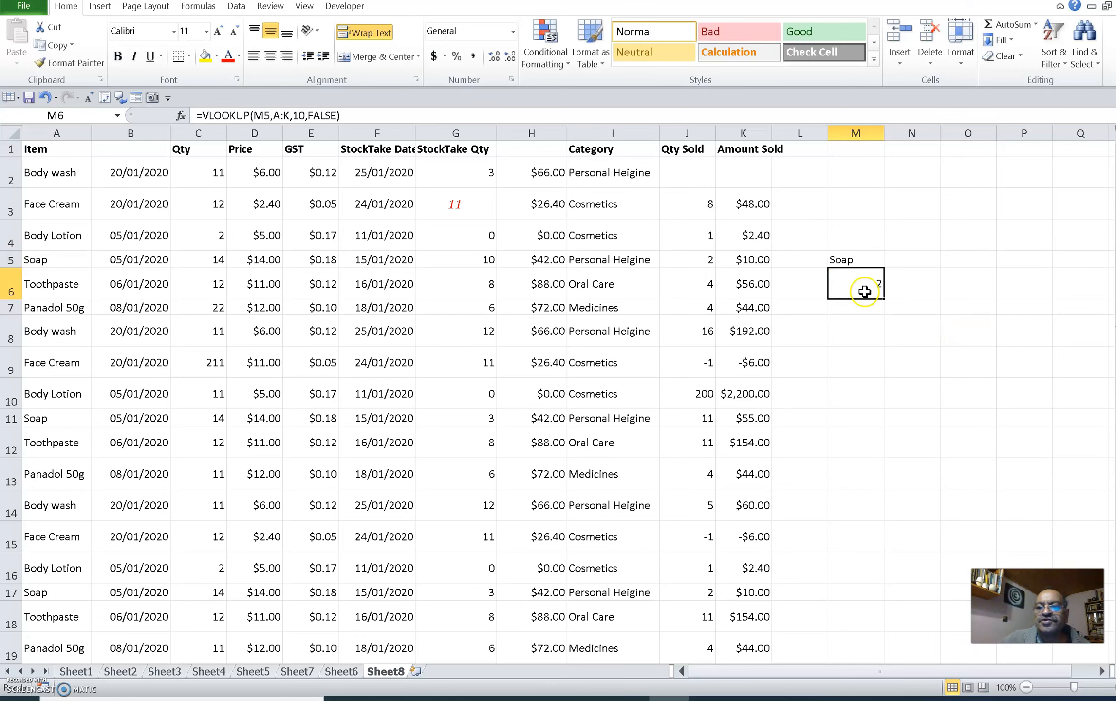
Replace the lookup item in cell M5 with Body Lotion
{"action": "left_click", "coordinate": [872, 263]}
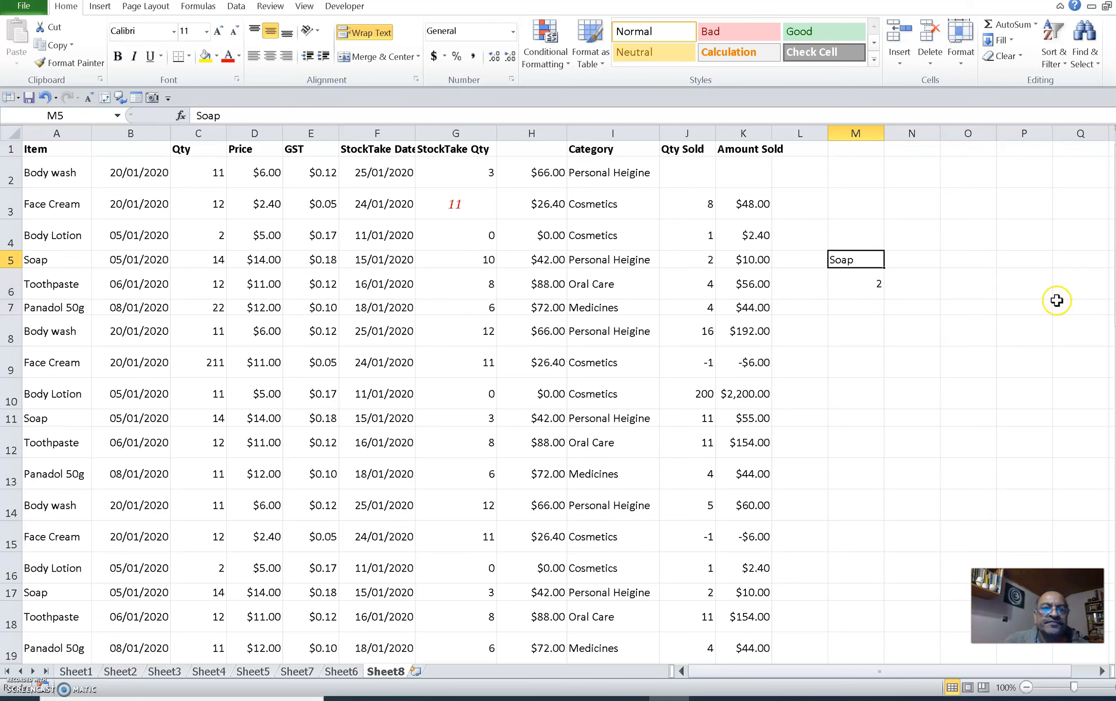
{"action": "type", "text": "Body Lot"}
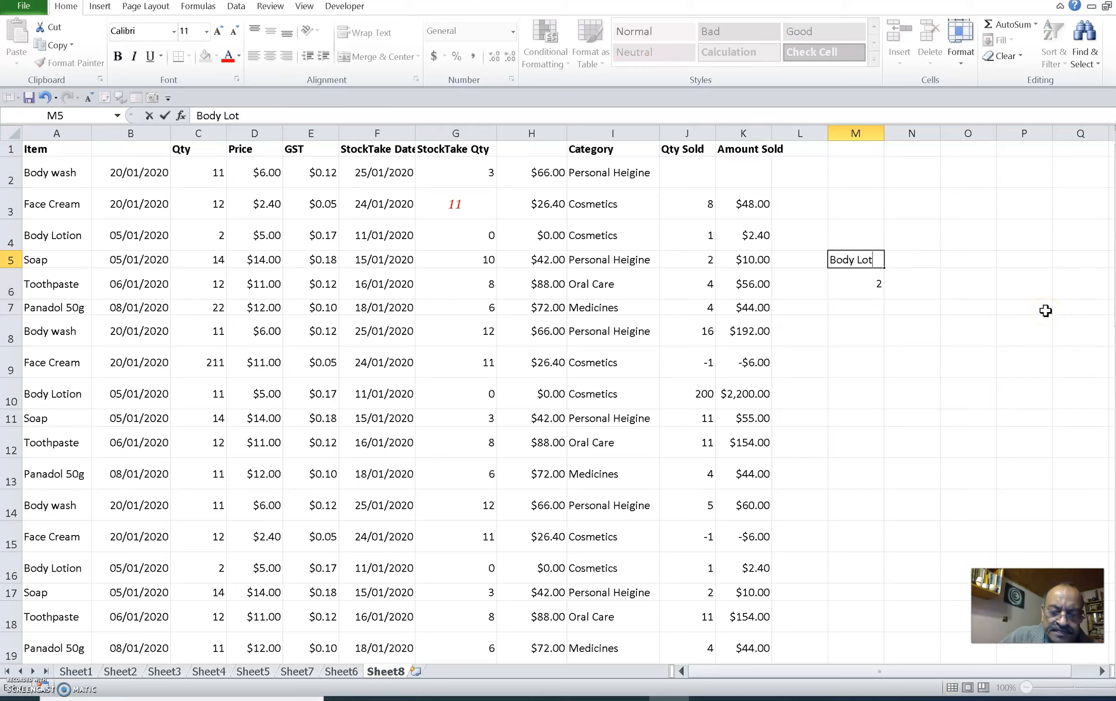
{"action": "type", "text": "ion"}
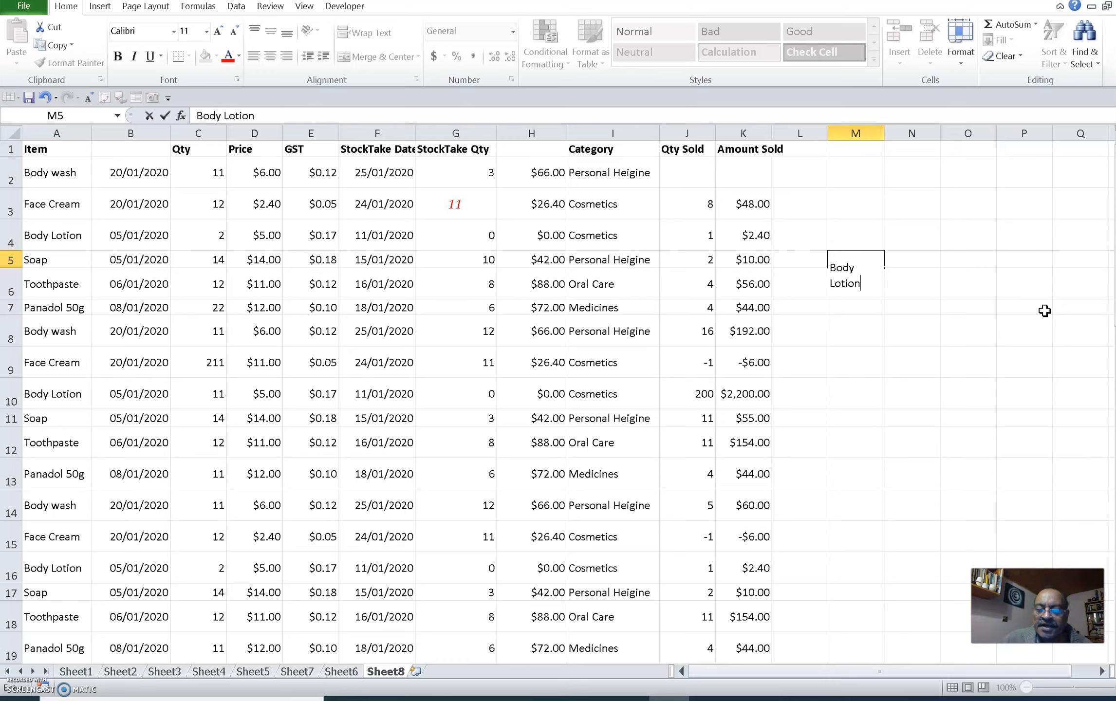
{"action": "key", "text": "Return"}
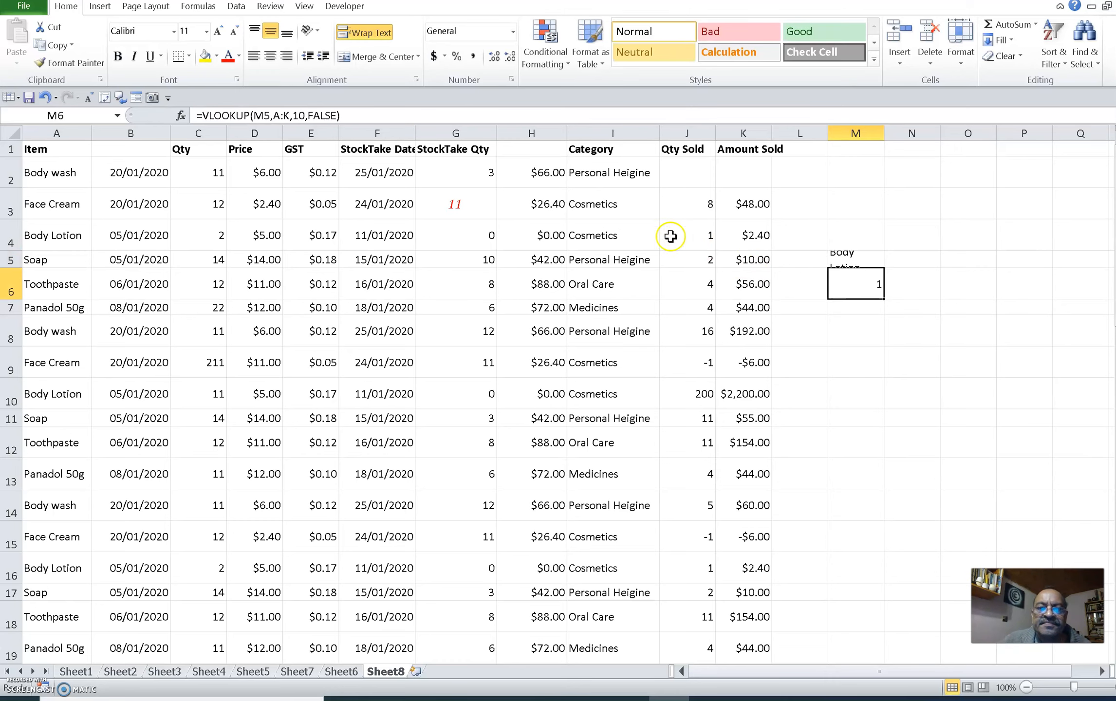
Replace the lookup item in cell M5 with Face Cream
{"action": "left_click", "coordinate": [853, 259]}
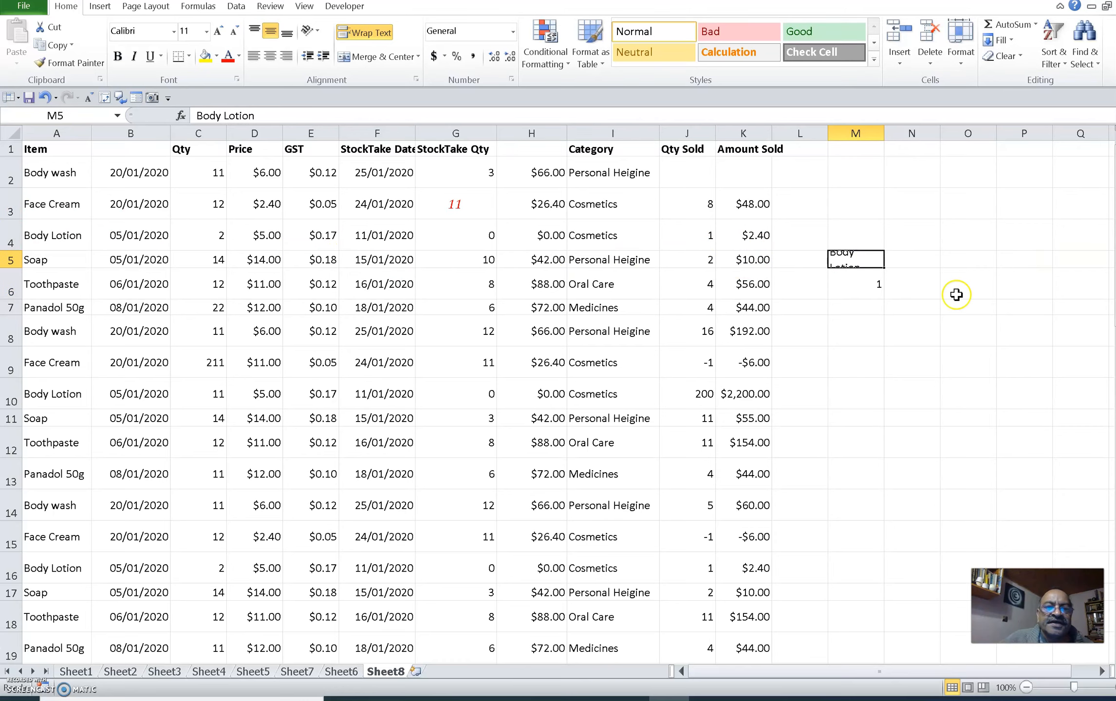
{"action": "type", "text": "Fa"}
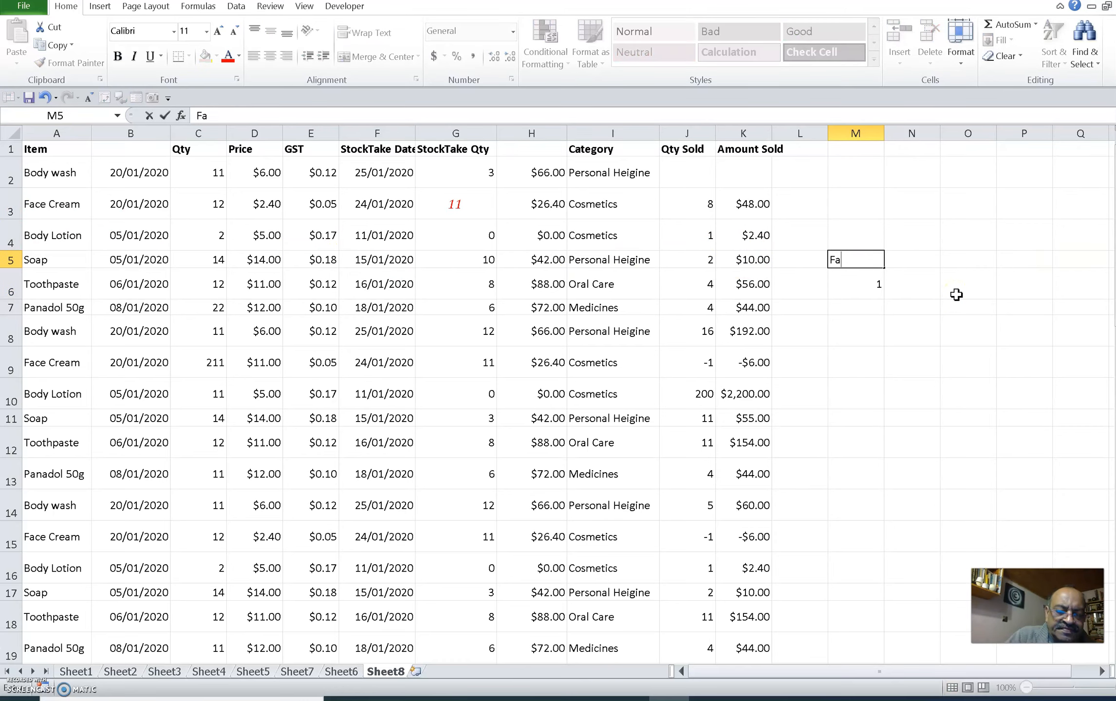
{"action": "type", "text": "ce Cream"}
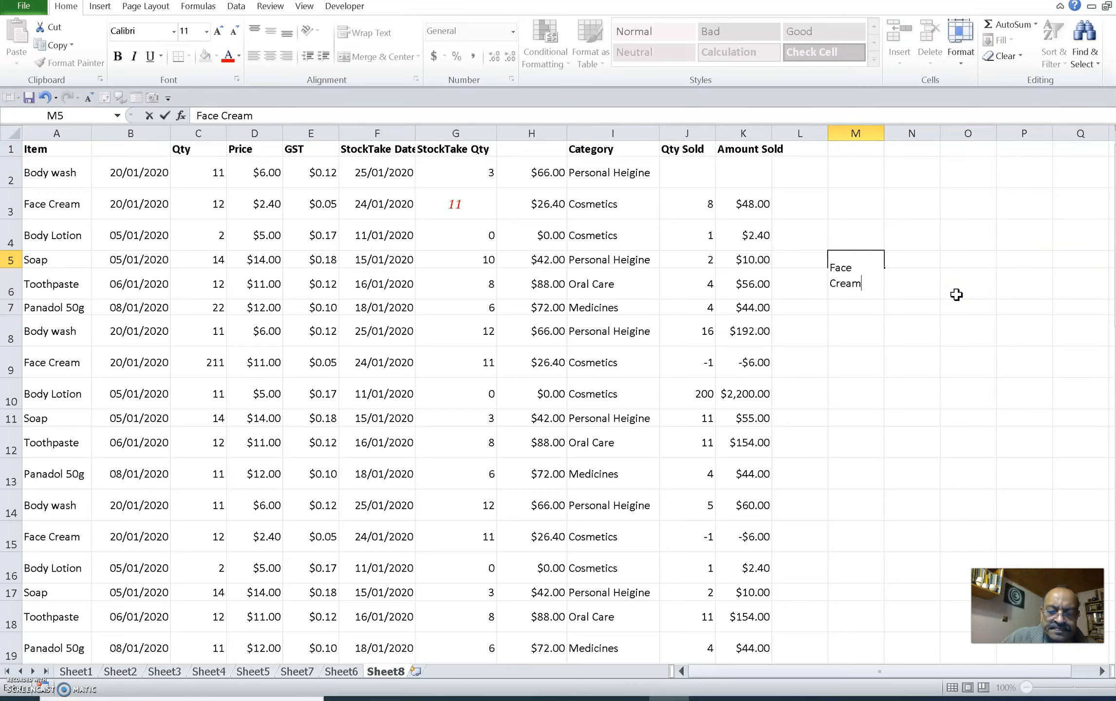
{"action": "key", "text": "Return"}
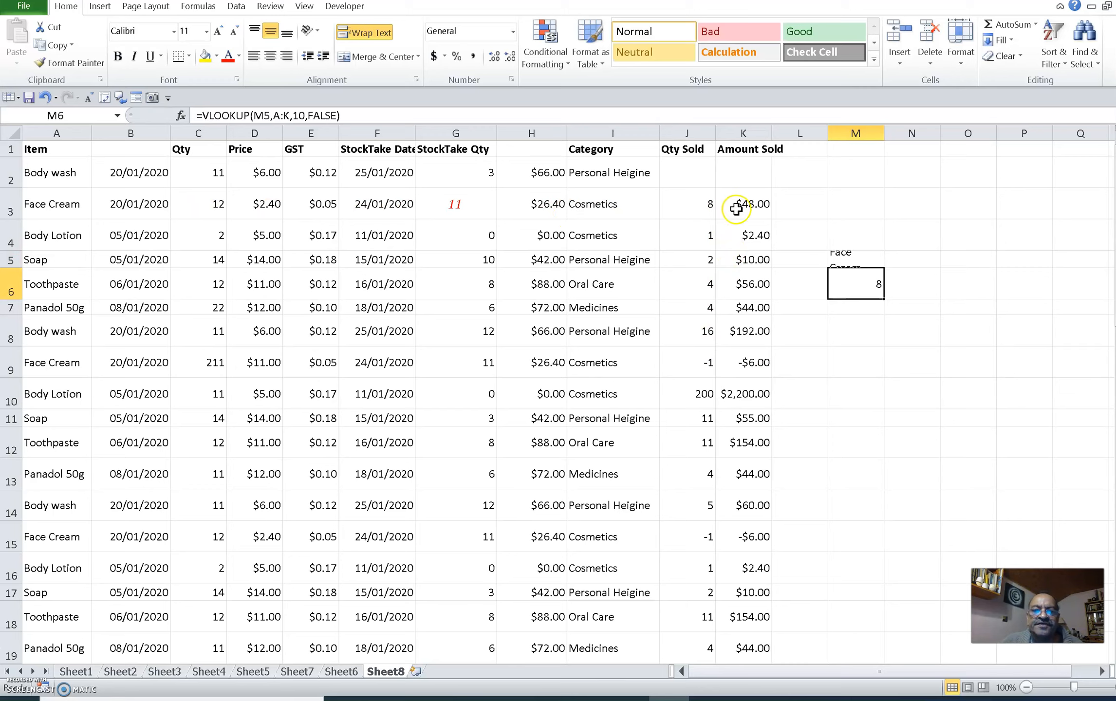
{"action": "left_click", "coordinate": [923, 334]}
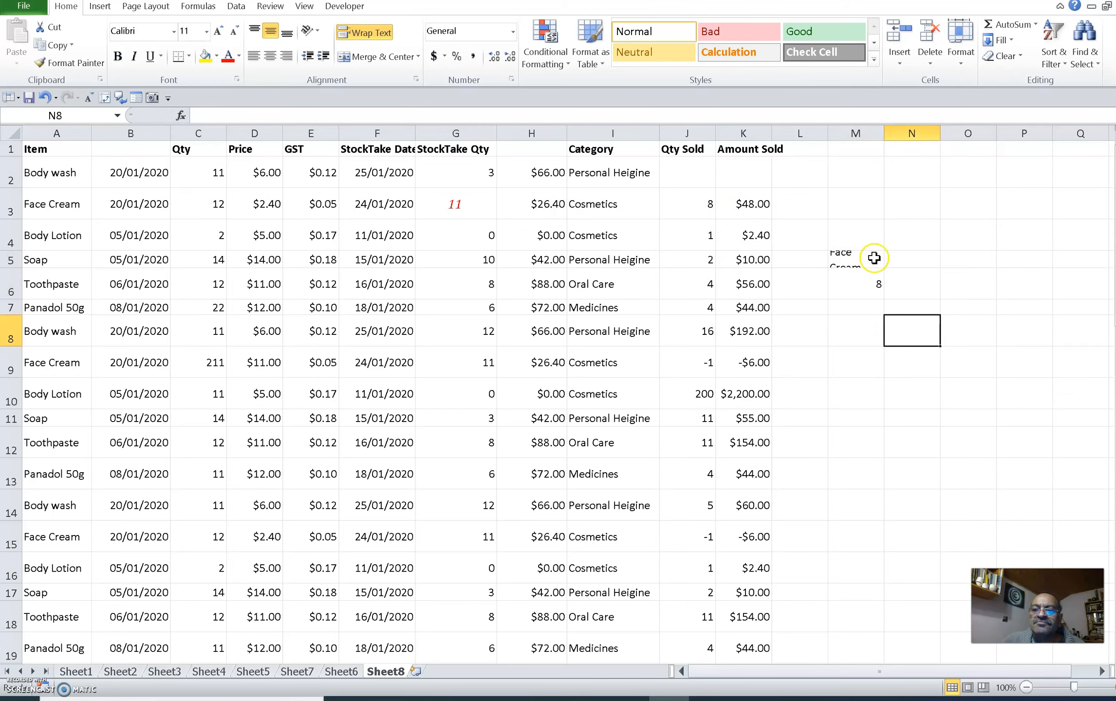